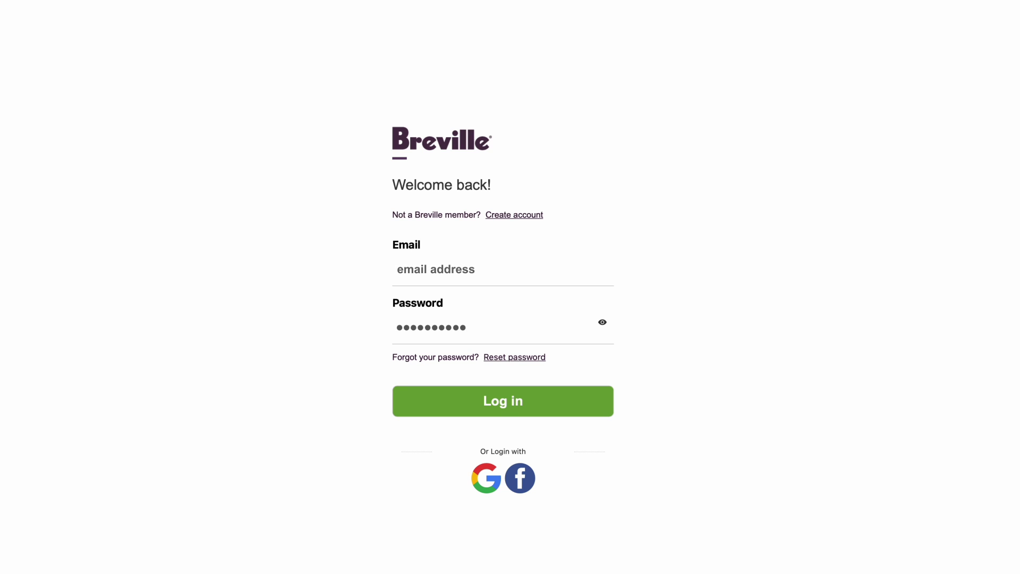
- Submit the login details to sign in to the Breville Support Hub
key(Return)
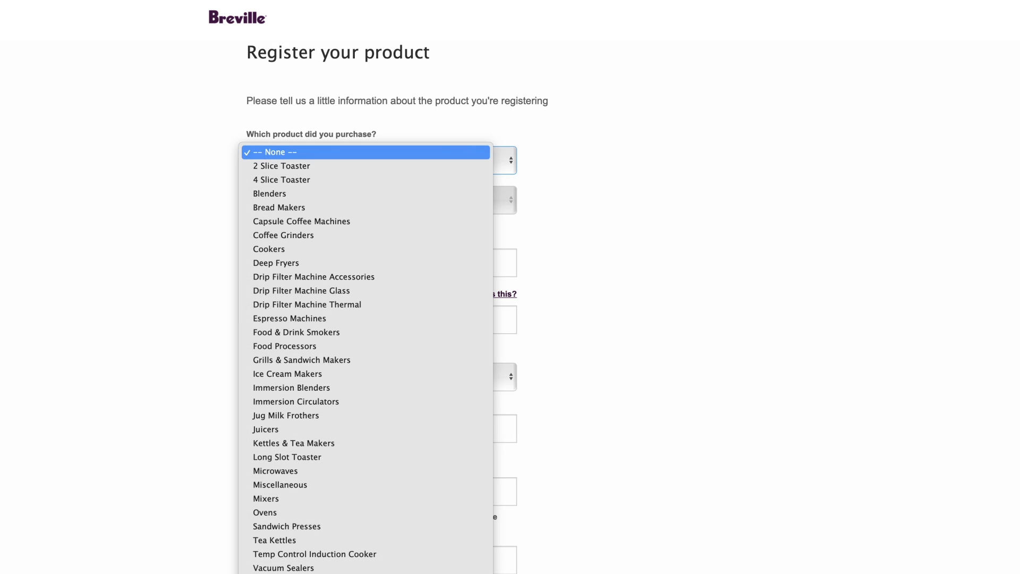
- Select Espresso Machines and the BES870XL Barista Express in brushed stainless steel
key(Return)
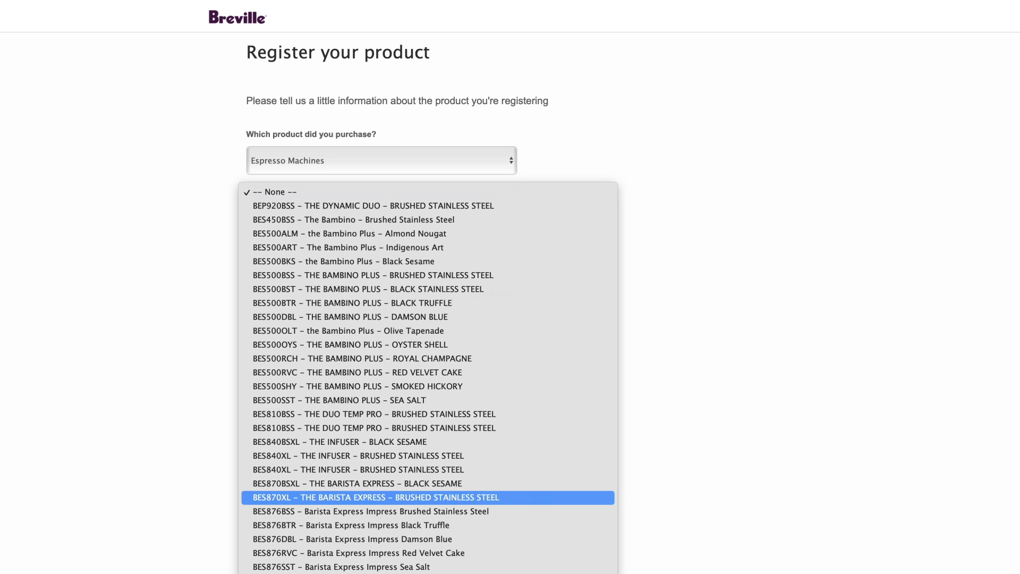
click(375, 497)
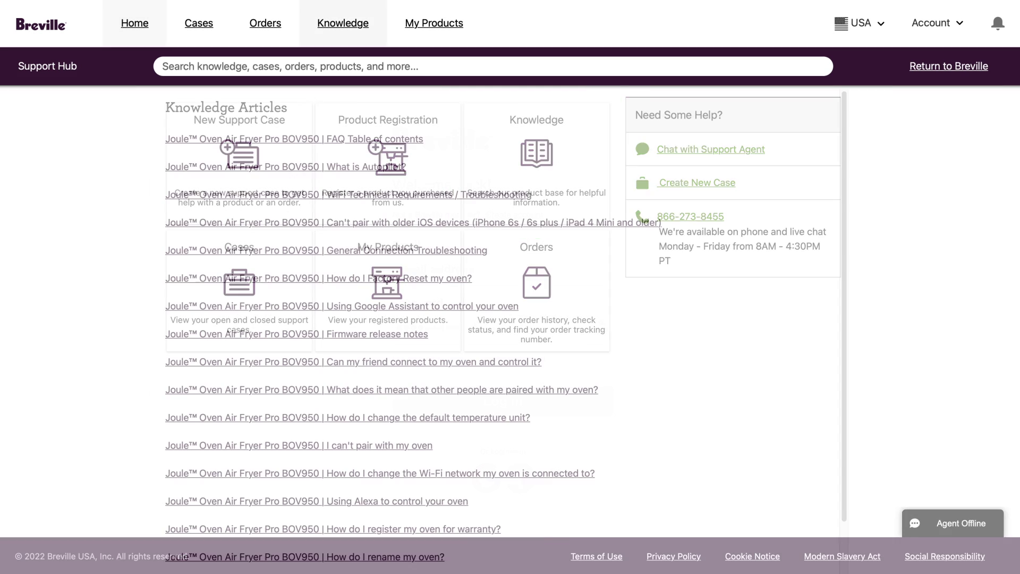
text(baris)
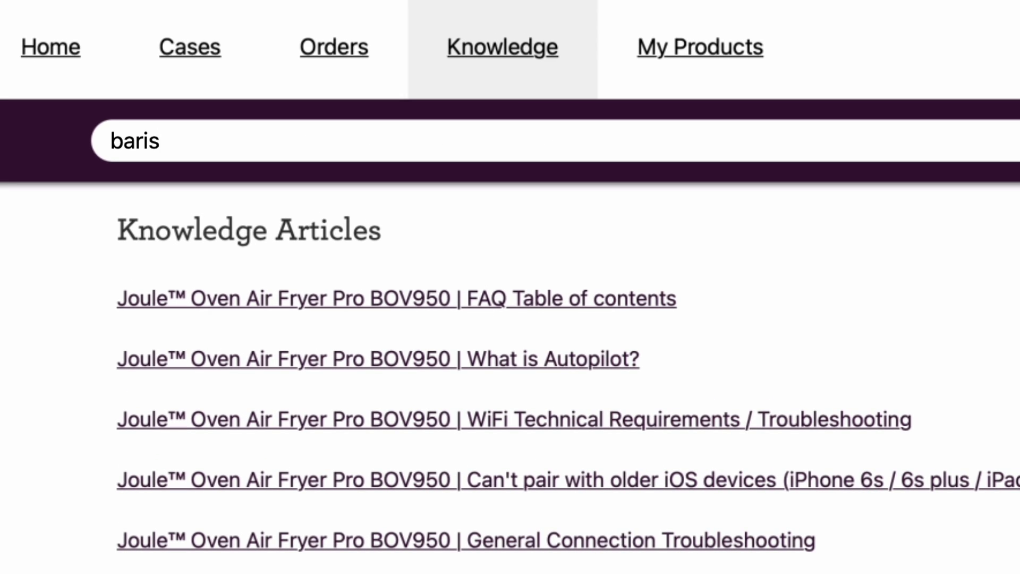
text(ta impress)
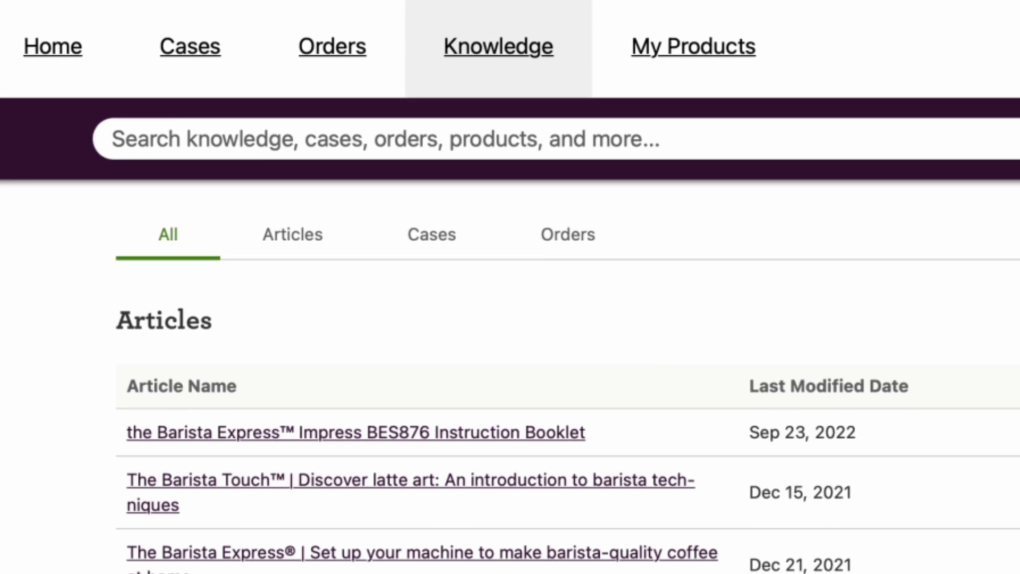